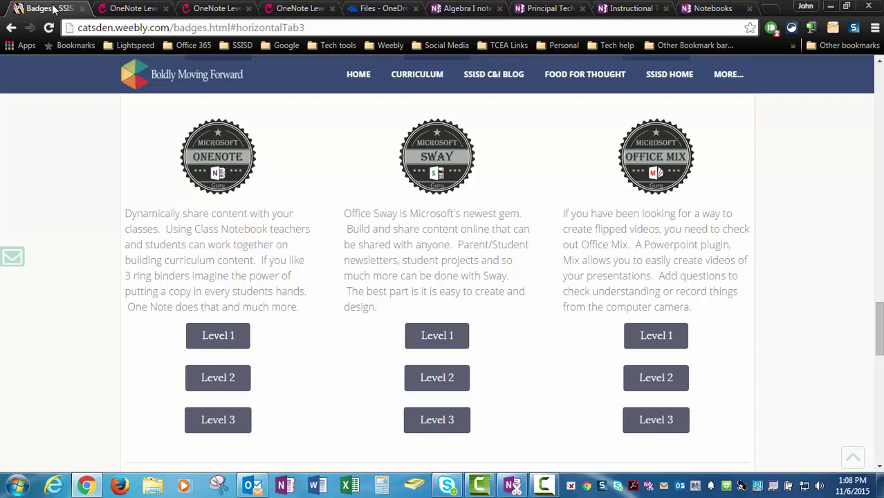
Step: Review the Credly claim pages for the OneNote Level 1, Level 2 and Level 3 badges
click(127, 13)
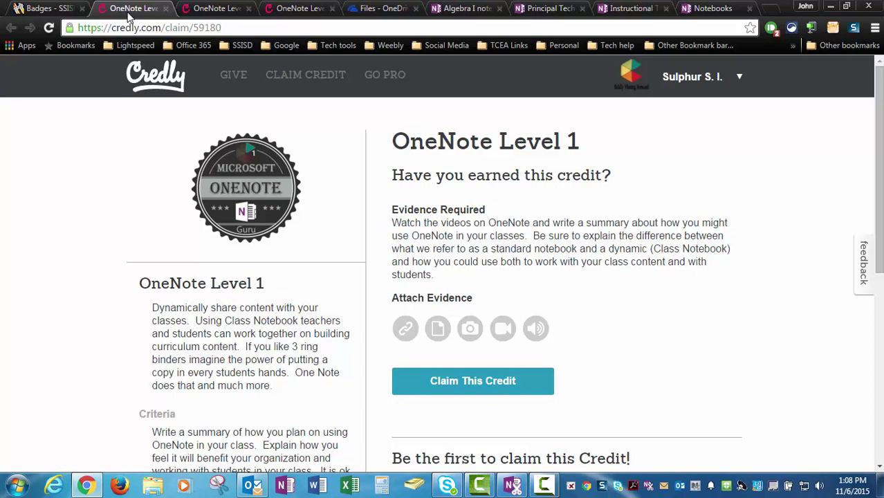
click(202, 13)
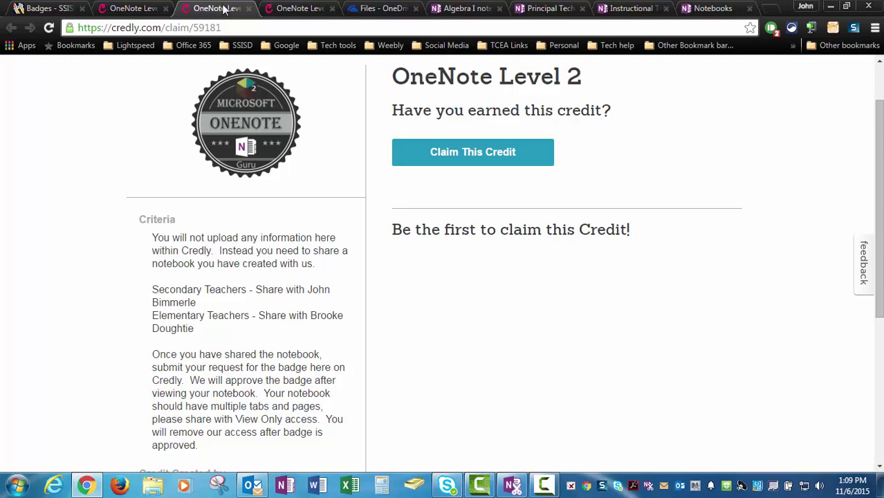
click(281, 11)
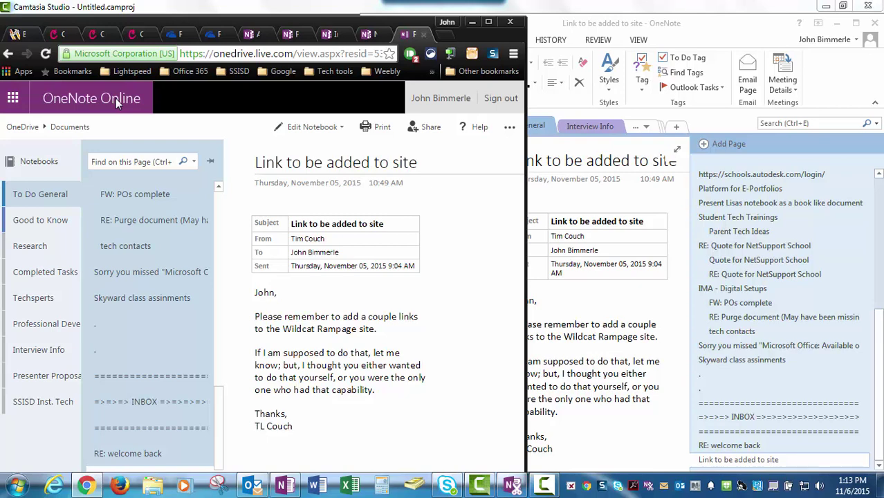
Step: Compare the "Link to be added to site" page in the desktop OneNote window with its OneNote Online version, including the notebook editing options
click(620, 28)
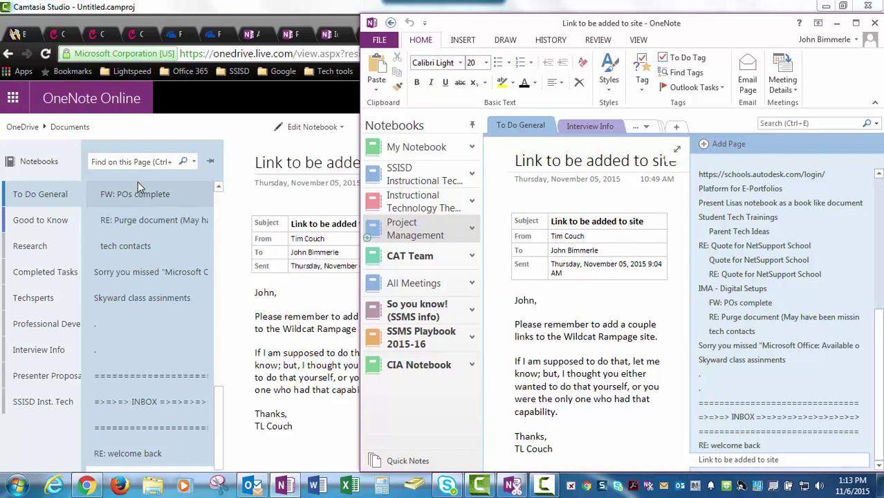
click(166, 135)
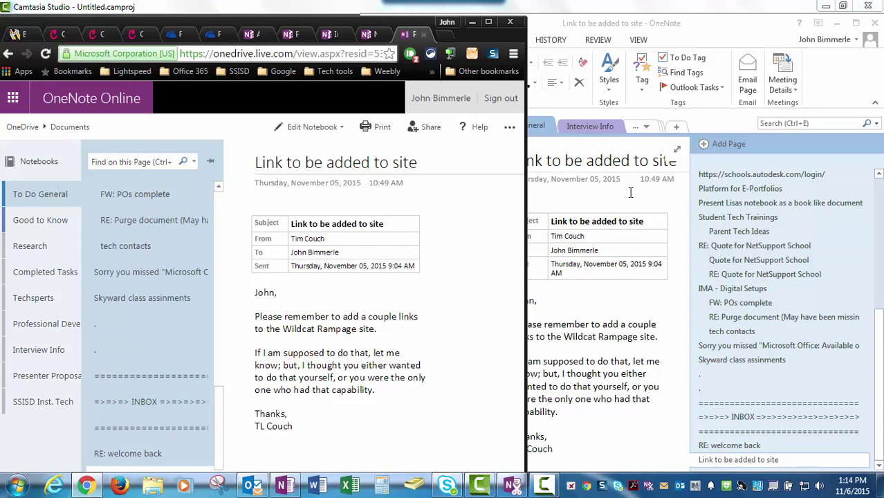
click(681, 32)
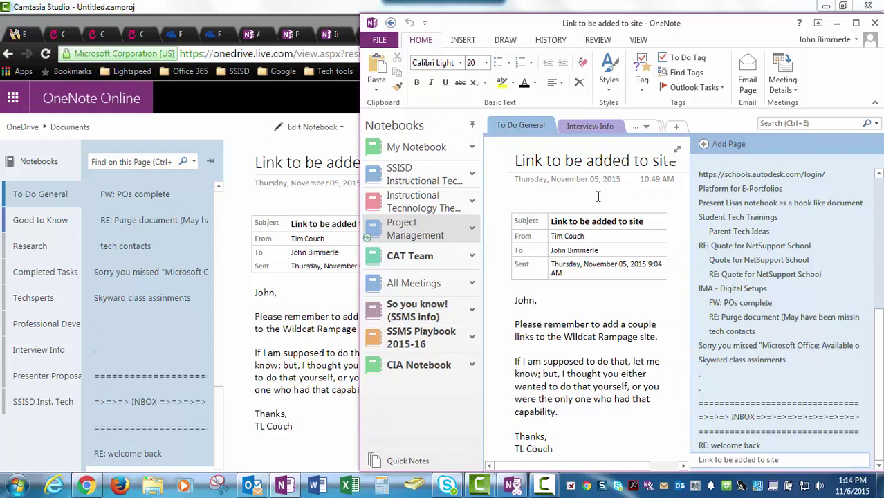
click(213, 126)
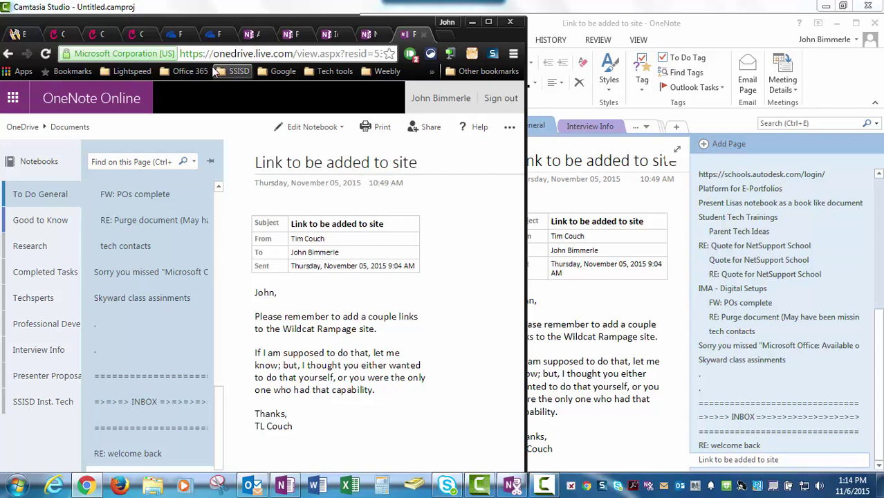
key(alt+Tab)
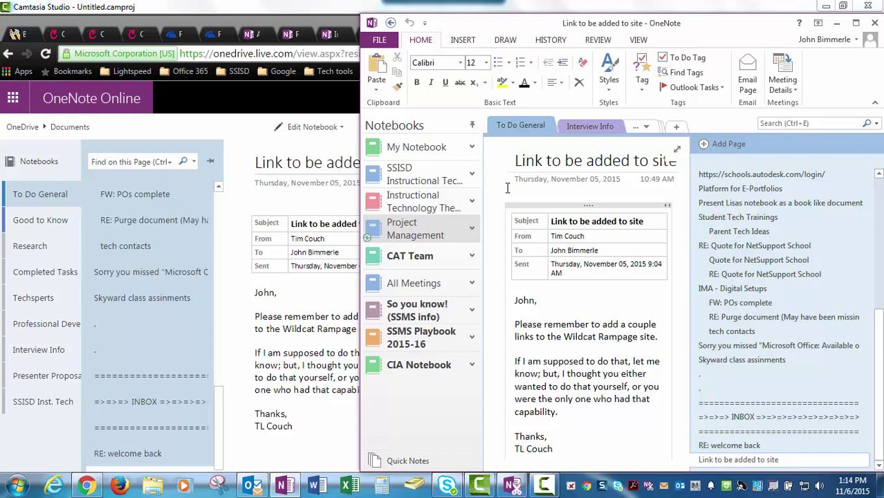
click(199, 91)
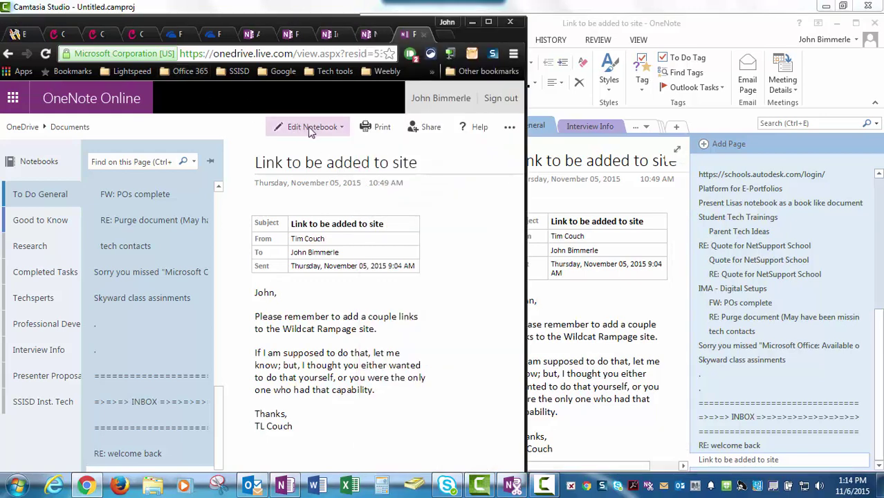
click(345, 130)
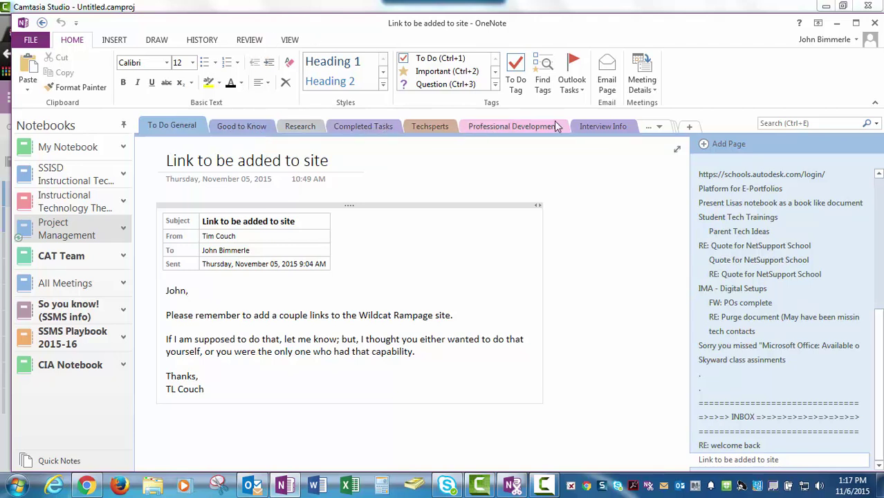
Step: View the Project Management notebook's overflow sections, and the _Collaboration Space and _Content Library section groups in the SSISD Instructional Technology Team notebook
click(658, 129)
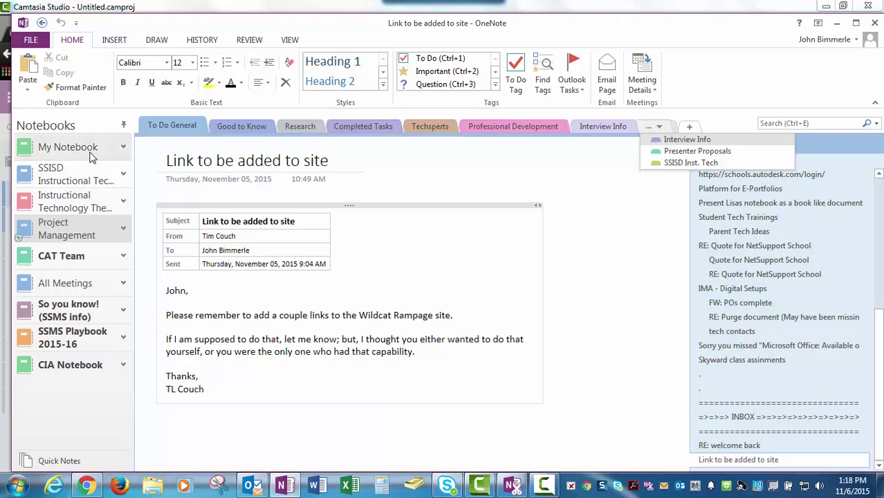
click(80, 175)
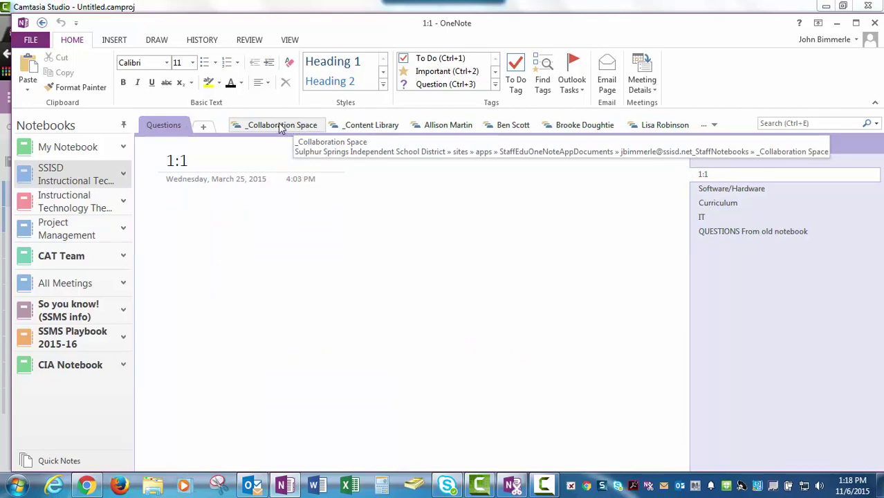
click(282, 128)
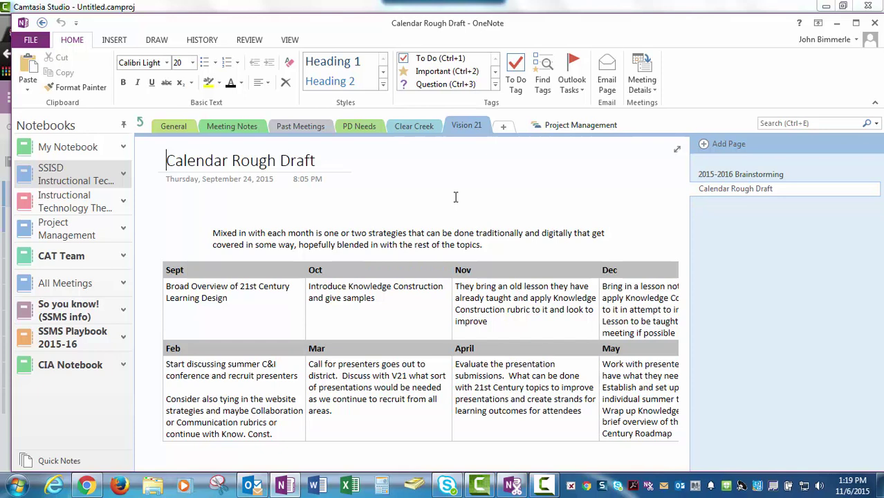
click(140, 130)
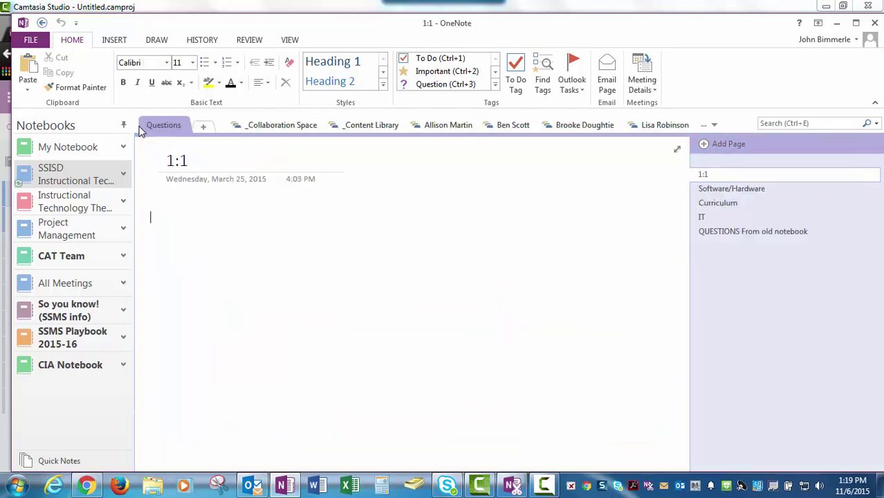
click(367, 130)
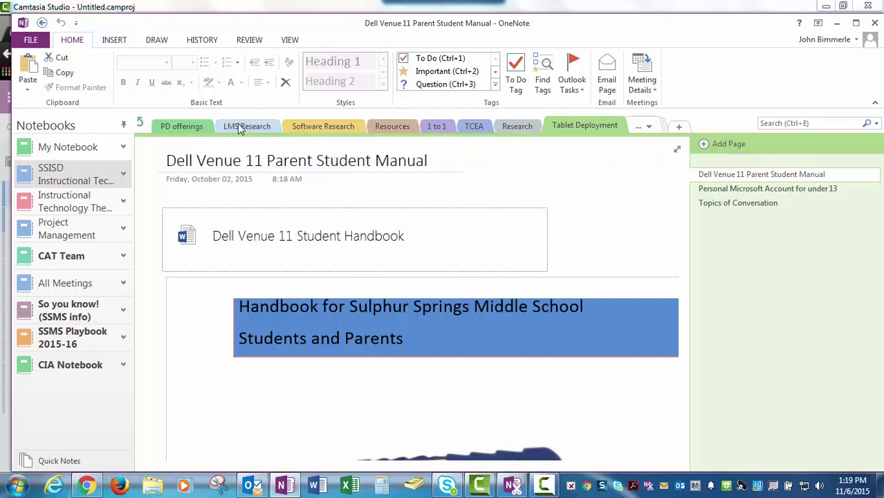
click(141, 123)
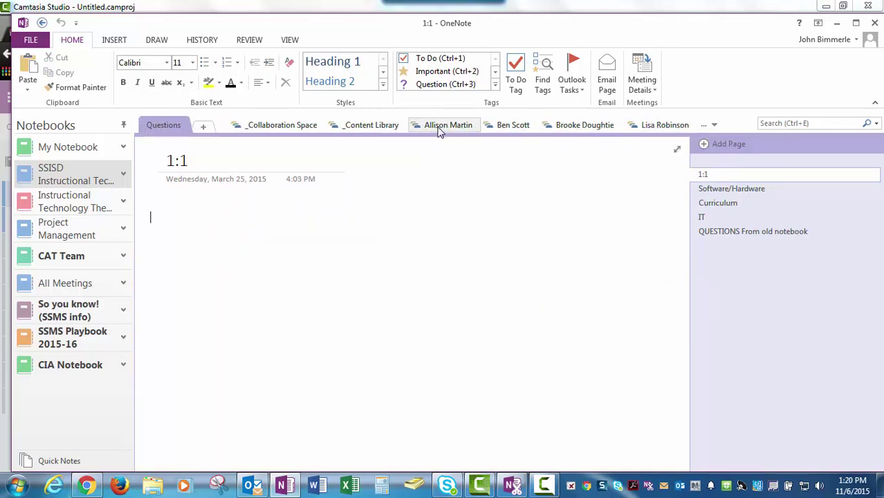
Step: List the remaining staff section groups, view the first staff member's group, and return to the Project Management notebook
click(714, 129)
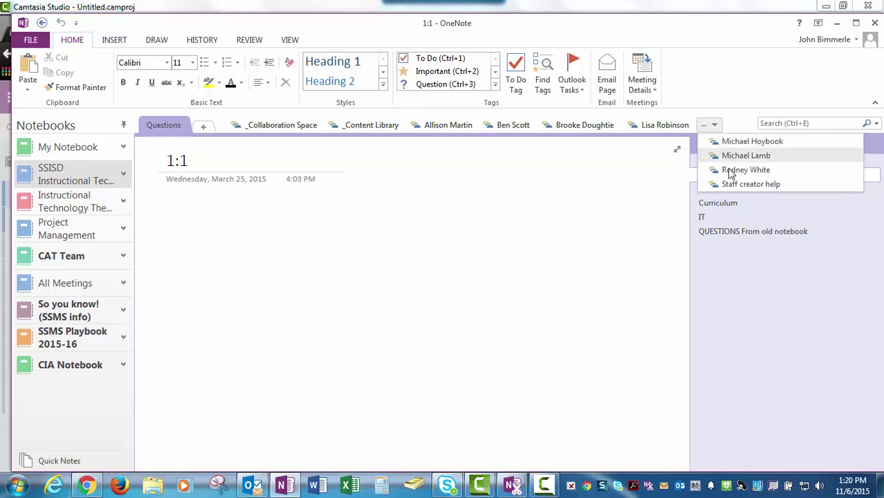
click(716, 127)
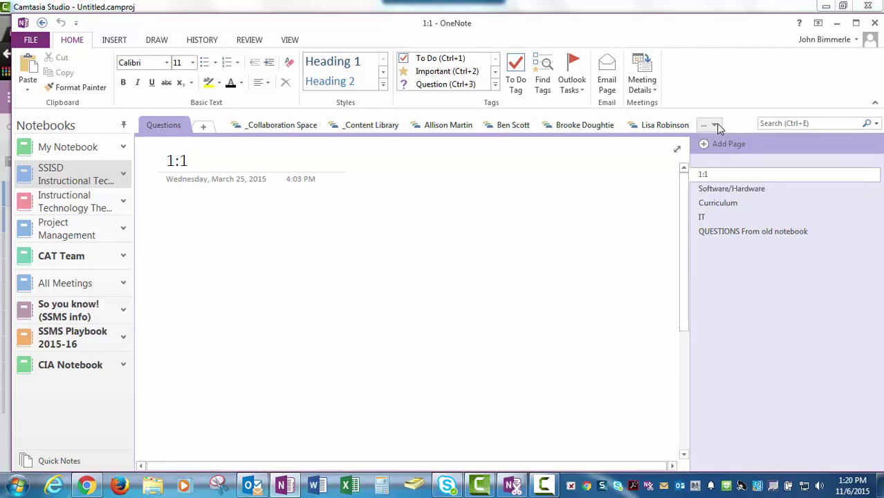
click(448, 126)
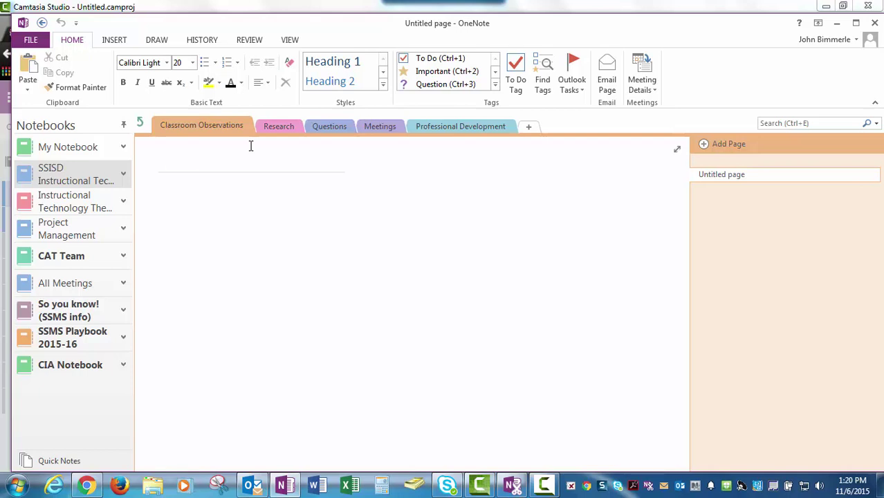
click(140, 123)
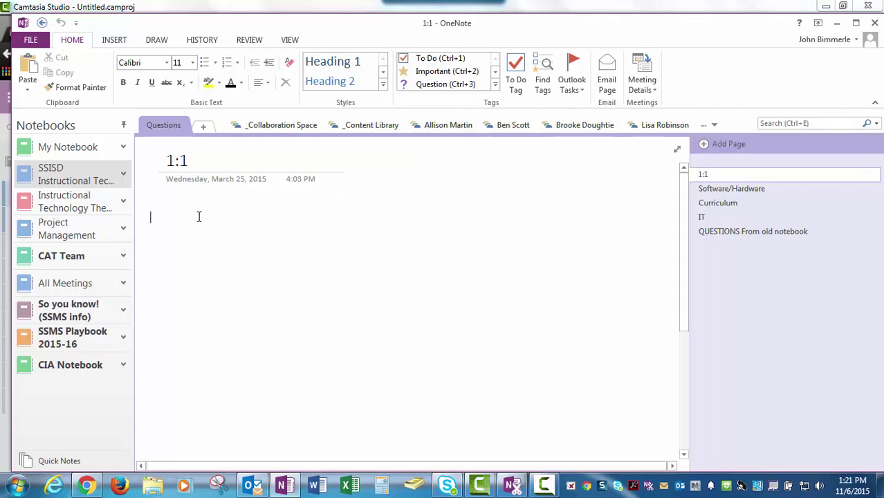
click(62, 230)
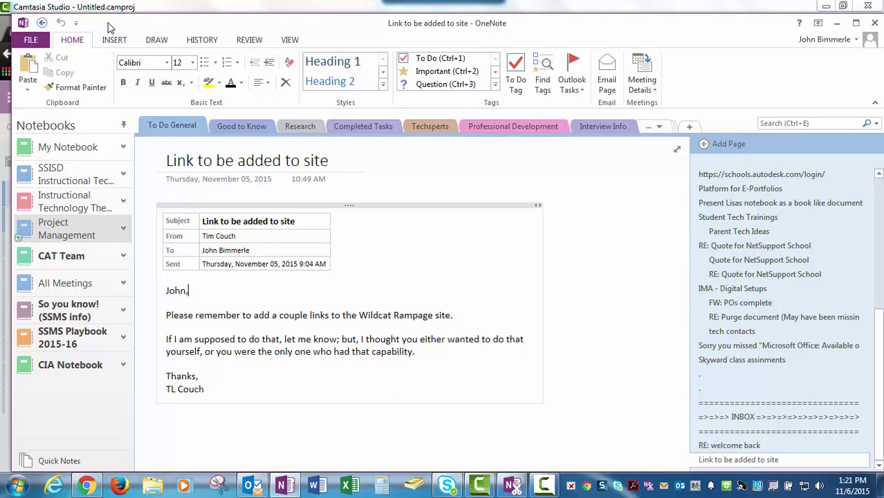
Step: Locate OneNote 2013 in the Microsoft Office 2013 program folder and return to the open notebook
click(19, 488)
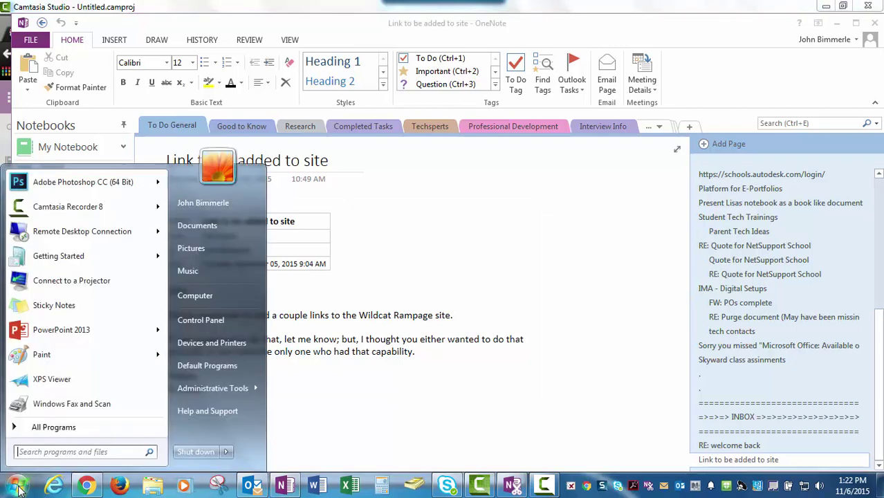
click(46, 429)
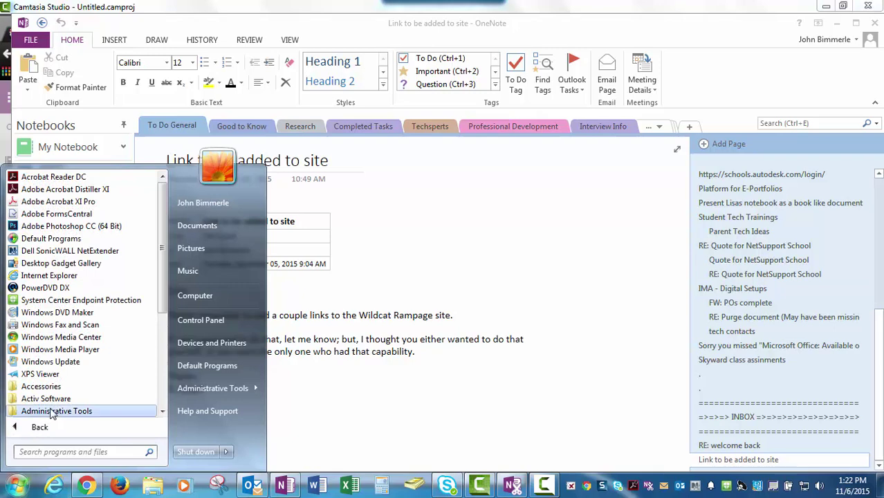
scroll(54, 400, down, 5)
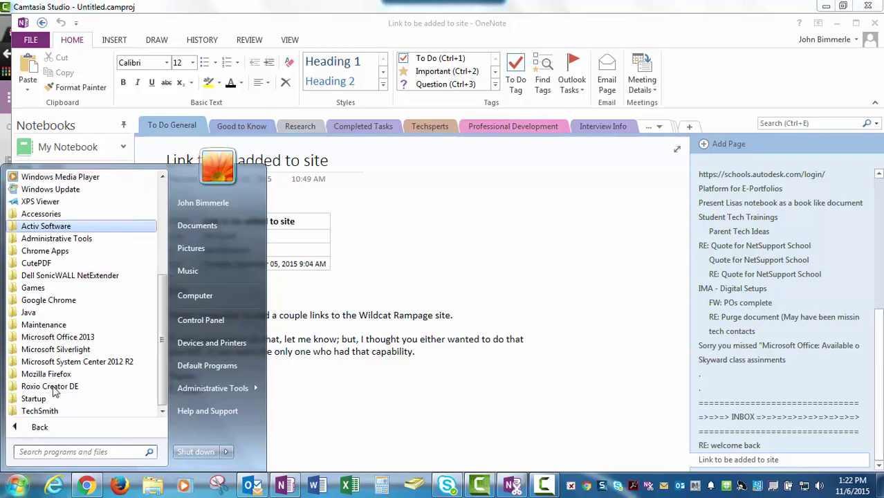
click(102, 338)
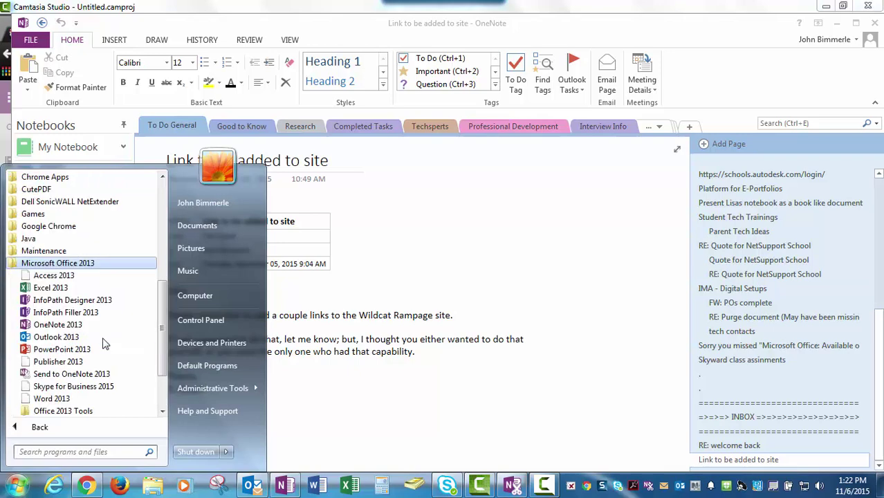
scroll(103, 335, down, 1)
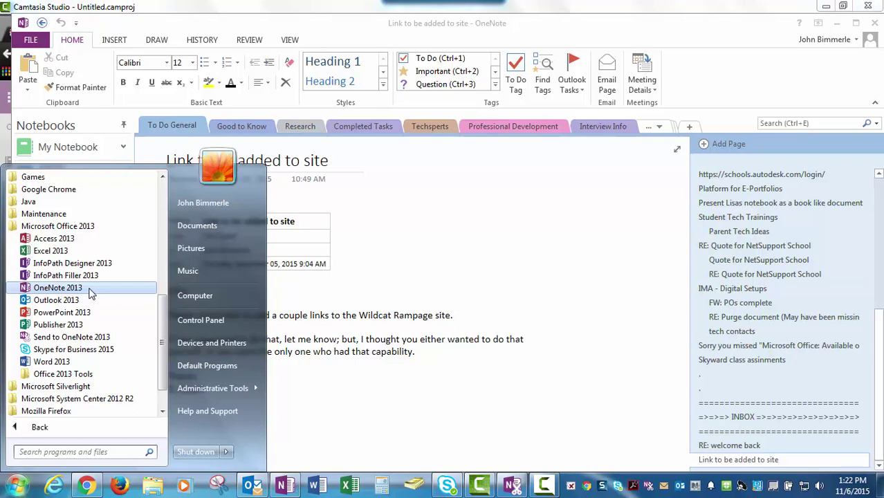
click(532, 31)
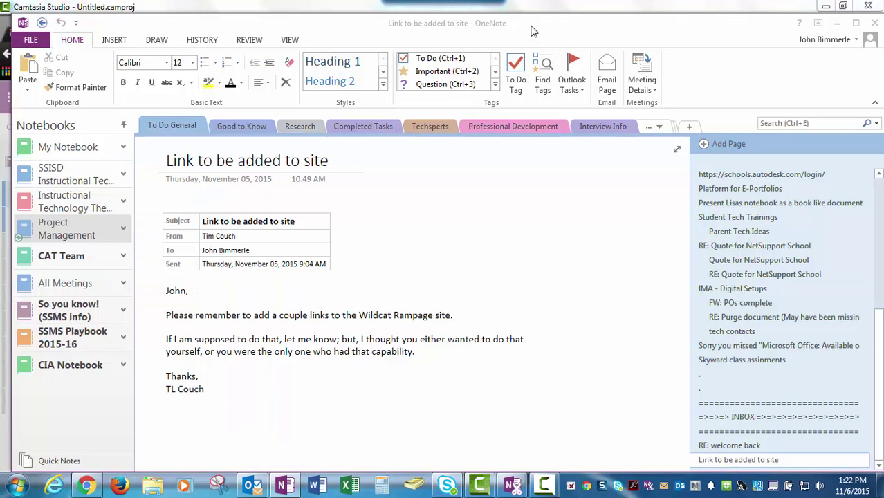
Step: Check the signed-in account details and examine the OneDrive and recent notebooks available to open
click(856, 41)
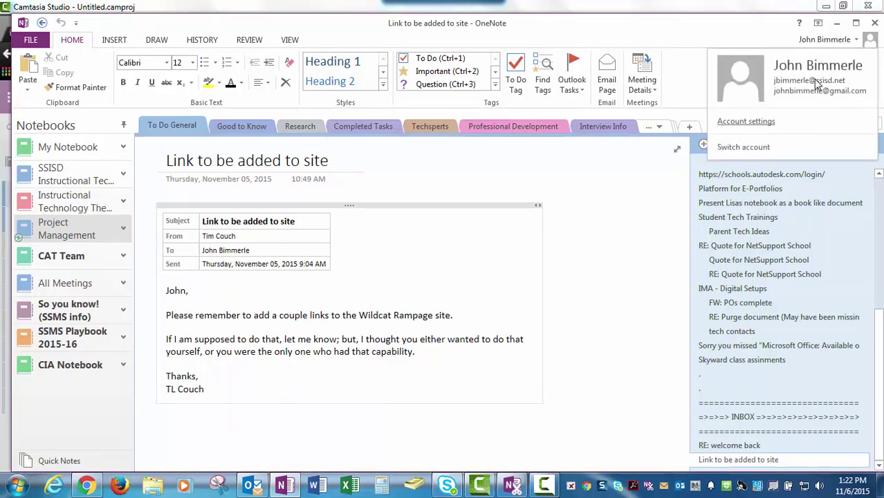
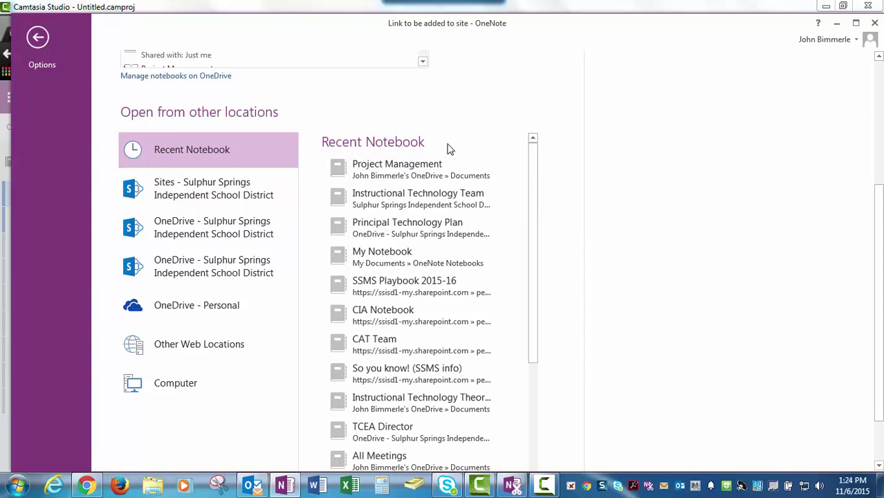
scroll(448, 150, up, 1)
scroll(448, 150, up, 4)
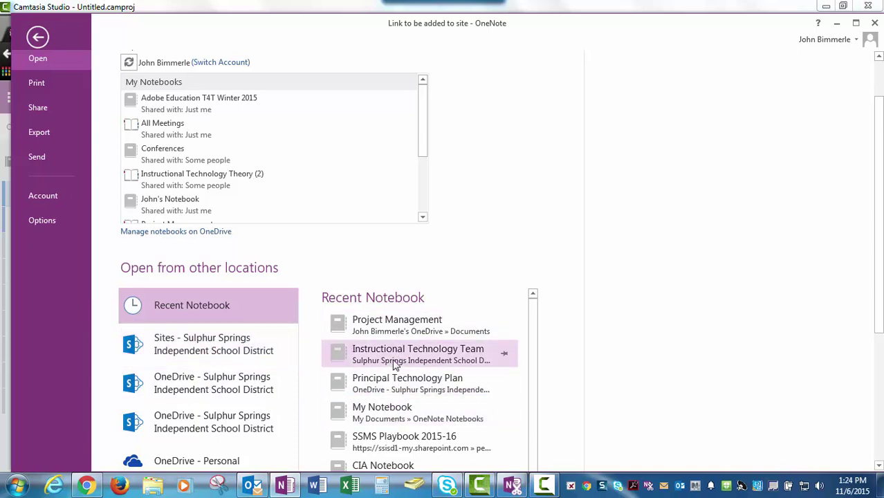
scroll(395, 365, down, 1)
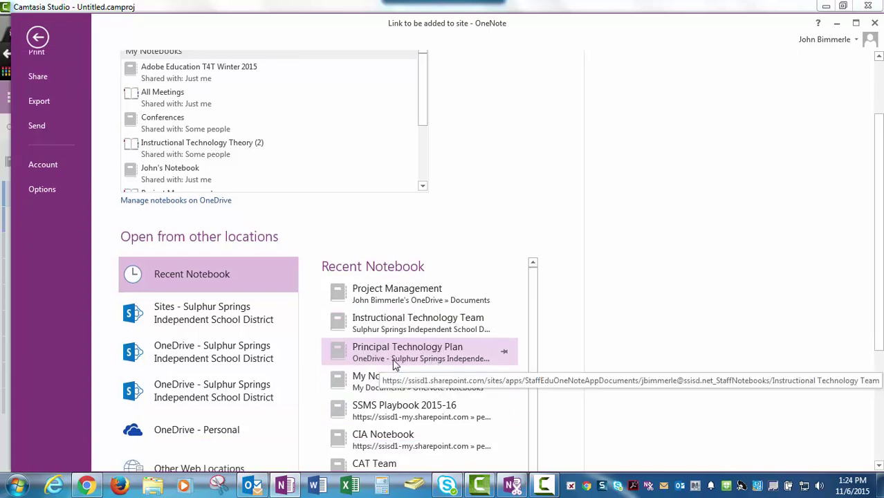
scroll(395, 365, down, 2)
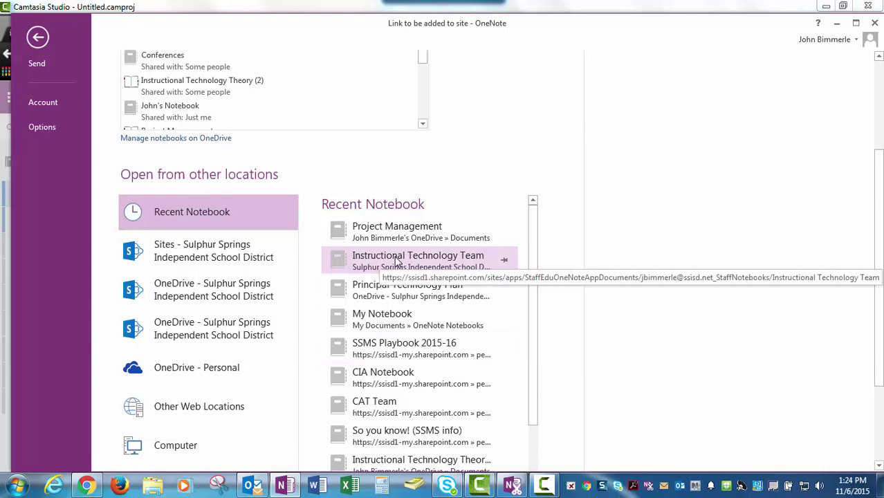
scroll(396, 261, up, 2)
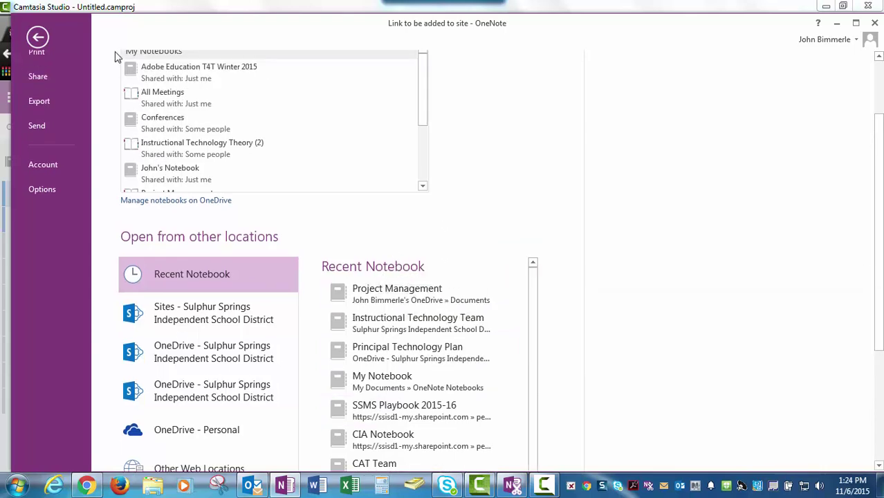
click(39, 39)
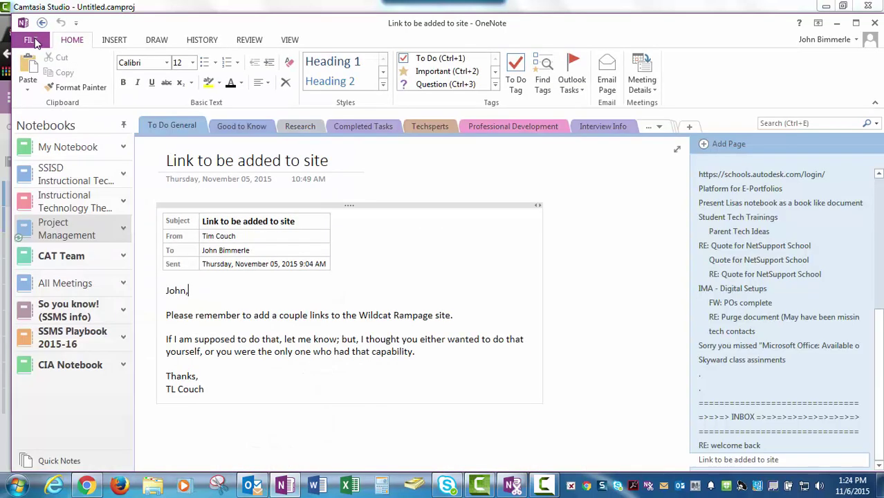
Step: Bring up the Open Notebook page again and view the other locations for opening notebooks
click(31, 39)
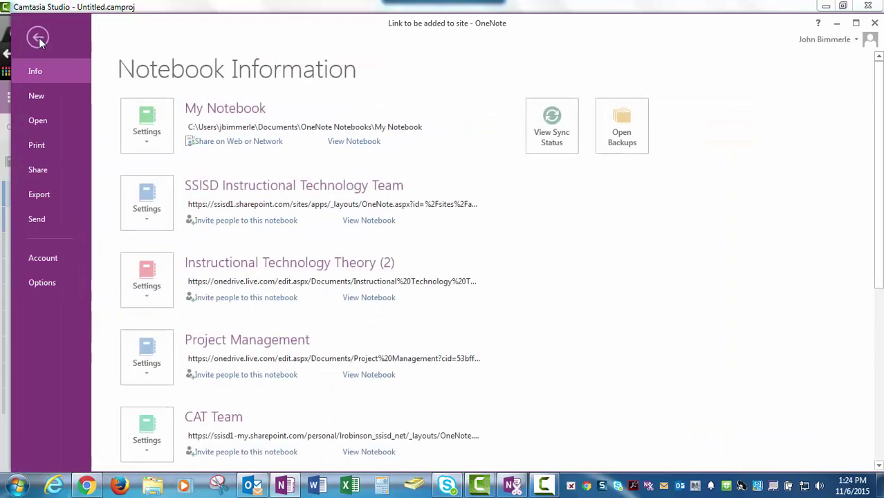
click(38, 121)
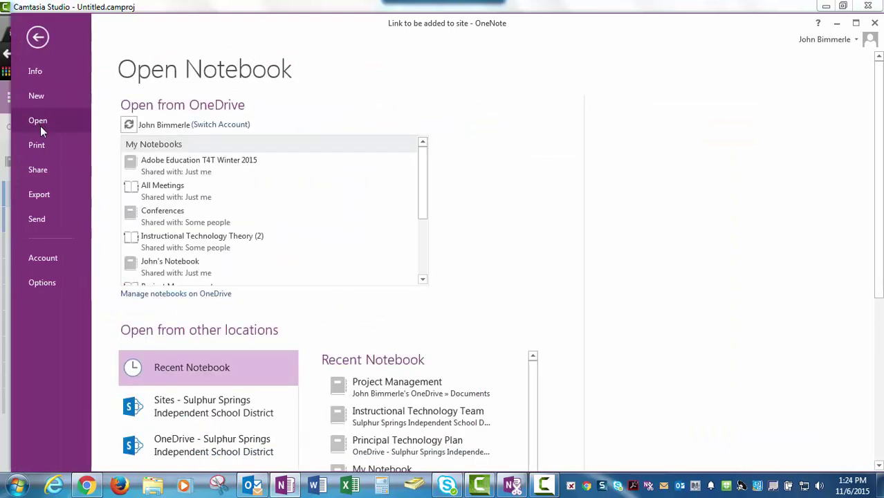
scroll(164, 401, down, 5)
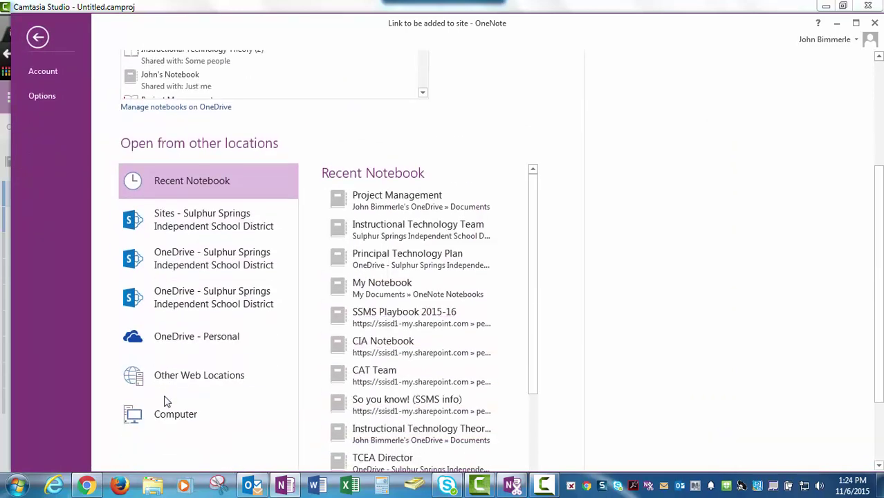